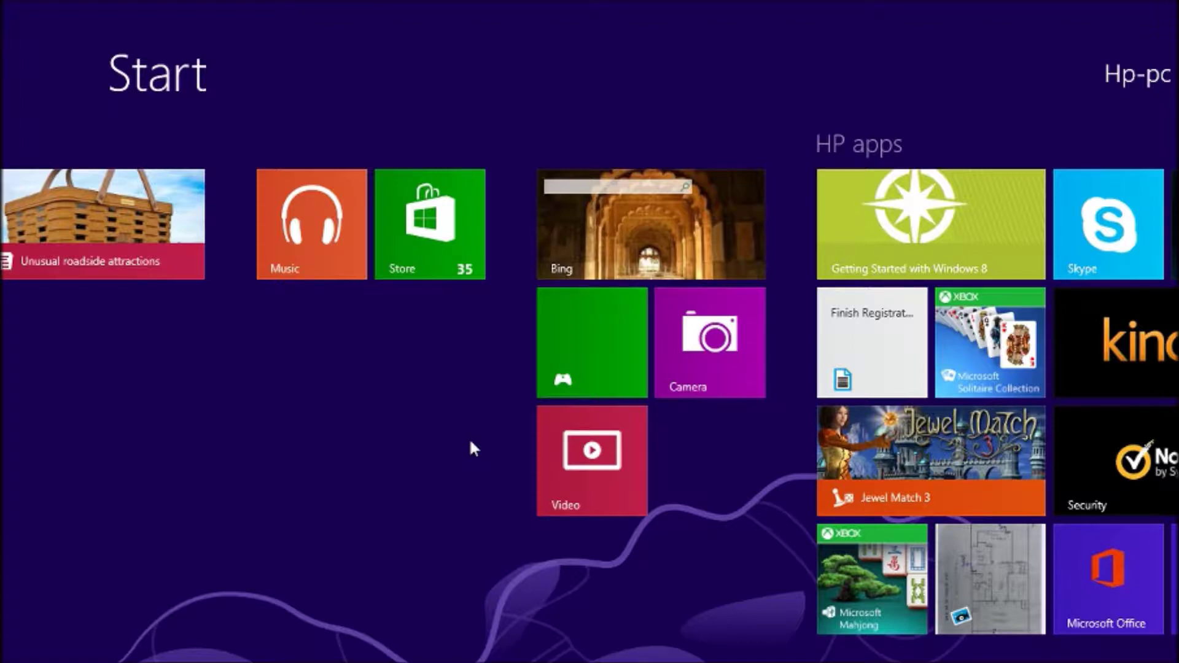
Launch the Windows Store app from its tile on the Start screen.
scroll(463, 437, up, 3)
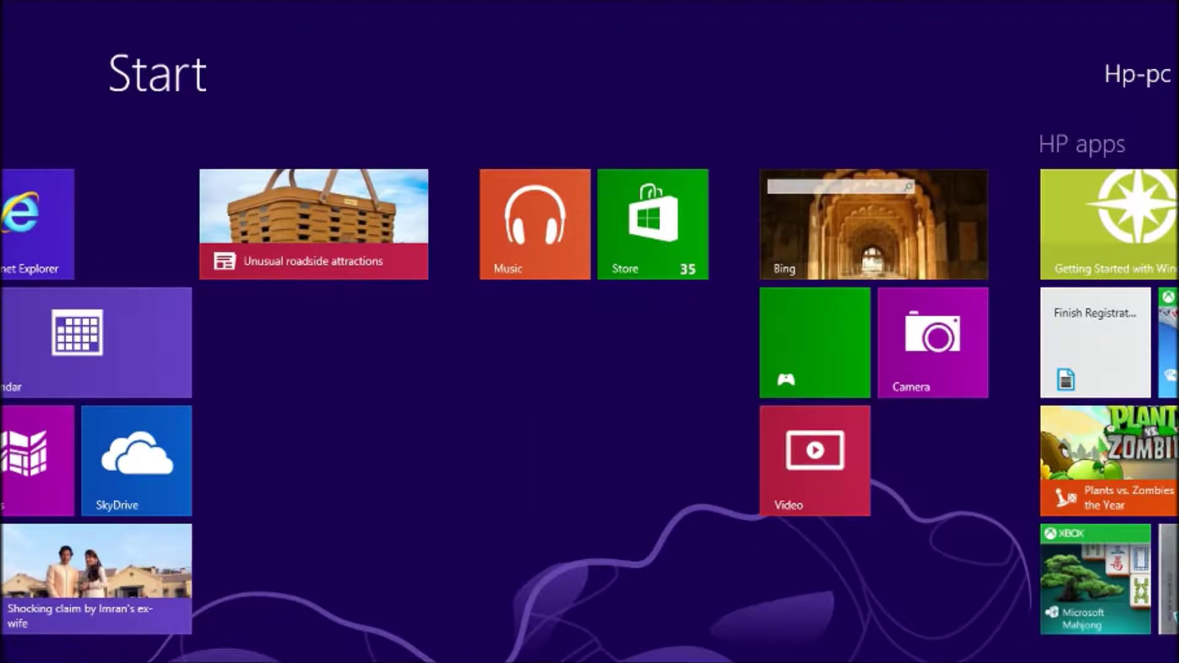
scroll(453, 659, down, 3)
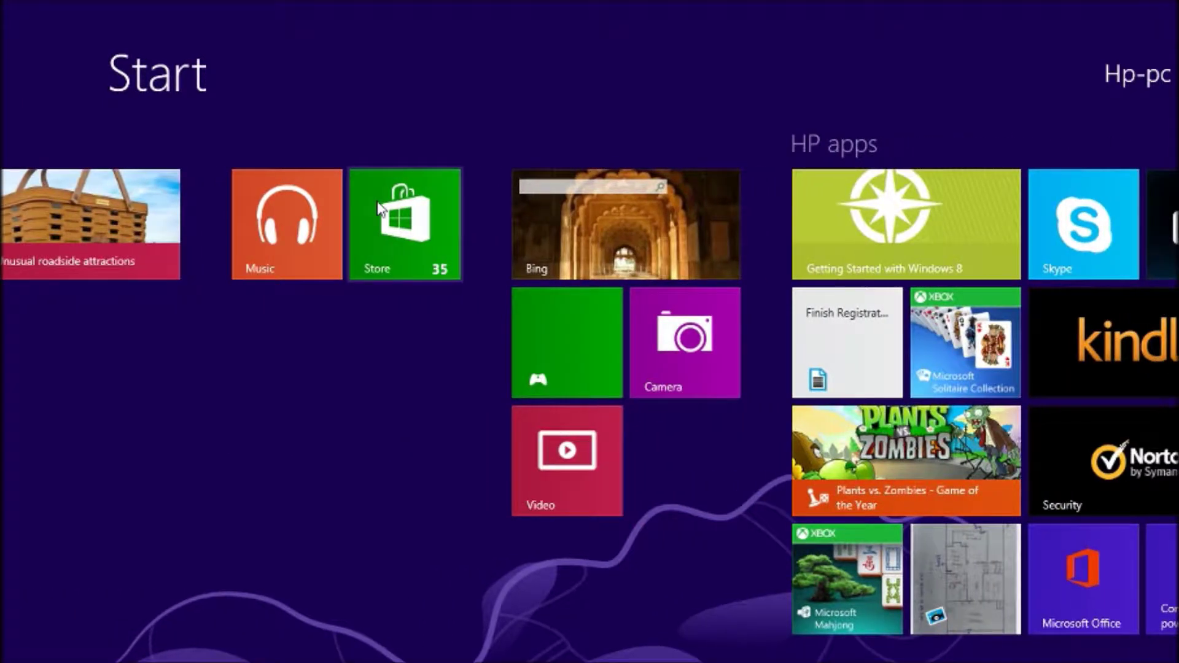
click(381, 208)
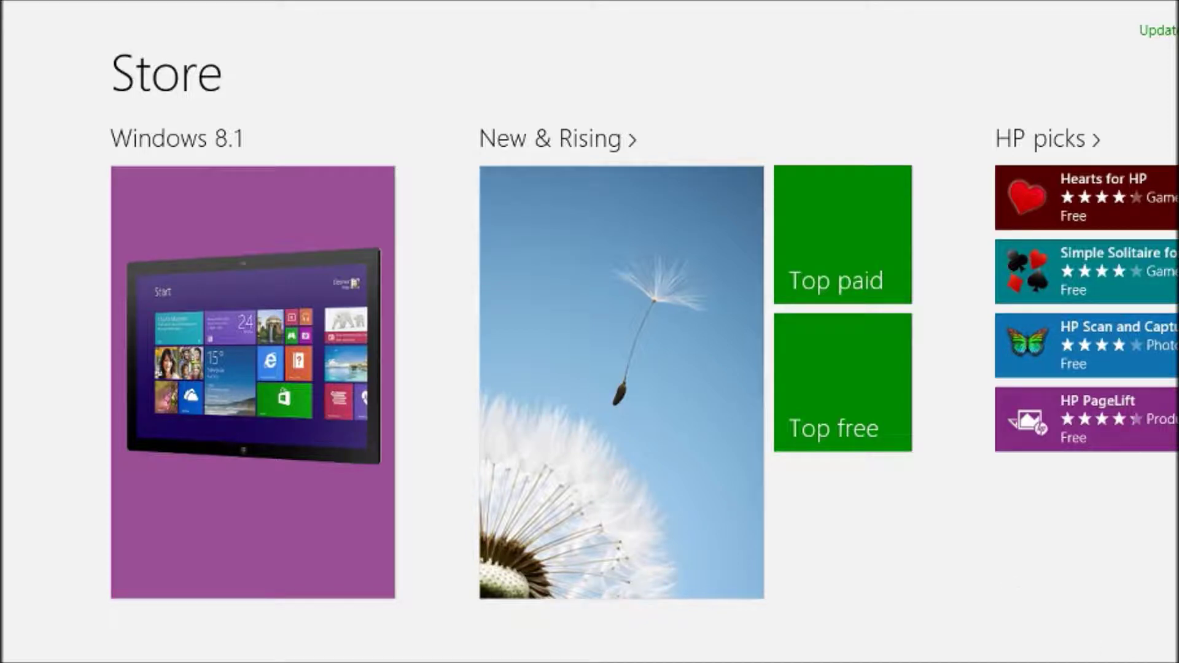
Open the Games category and set the price filter to Free, listing 7034 apps.
scroll(590, 381, down, 10)
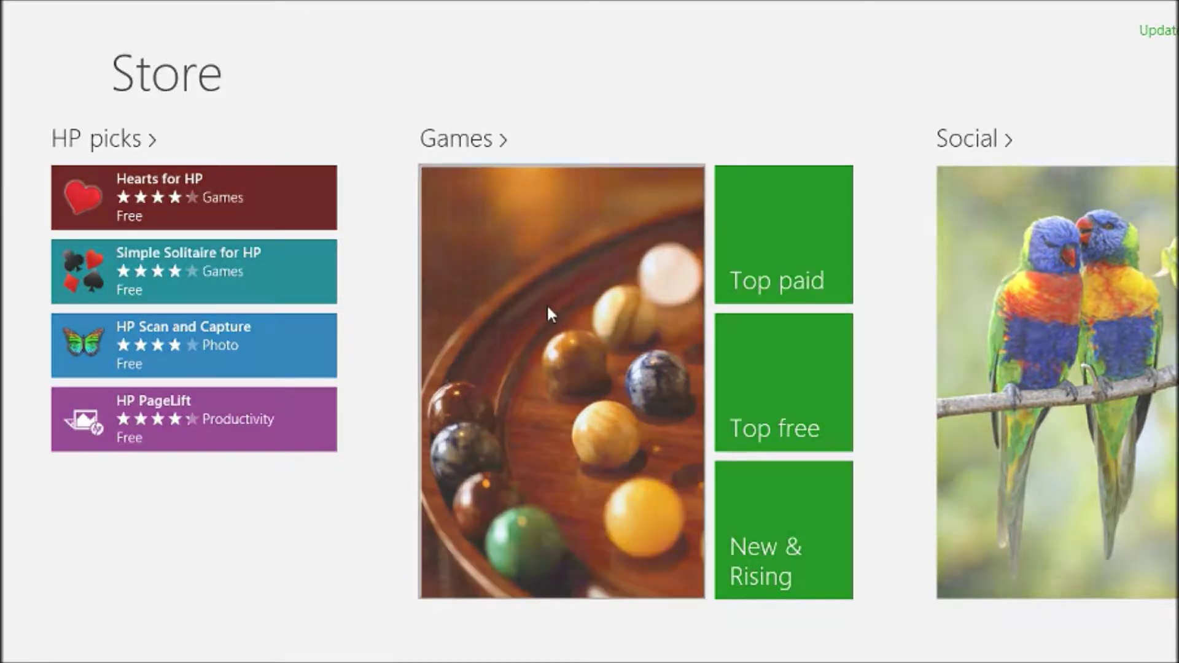
click(547, 308)
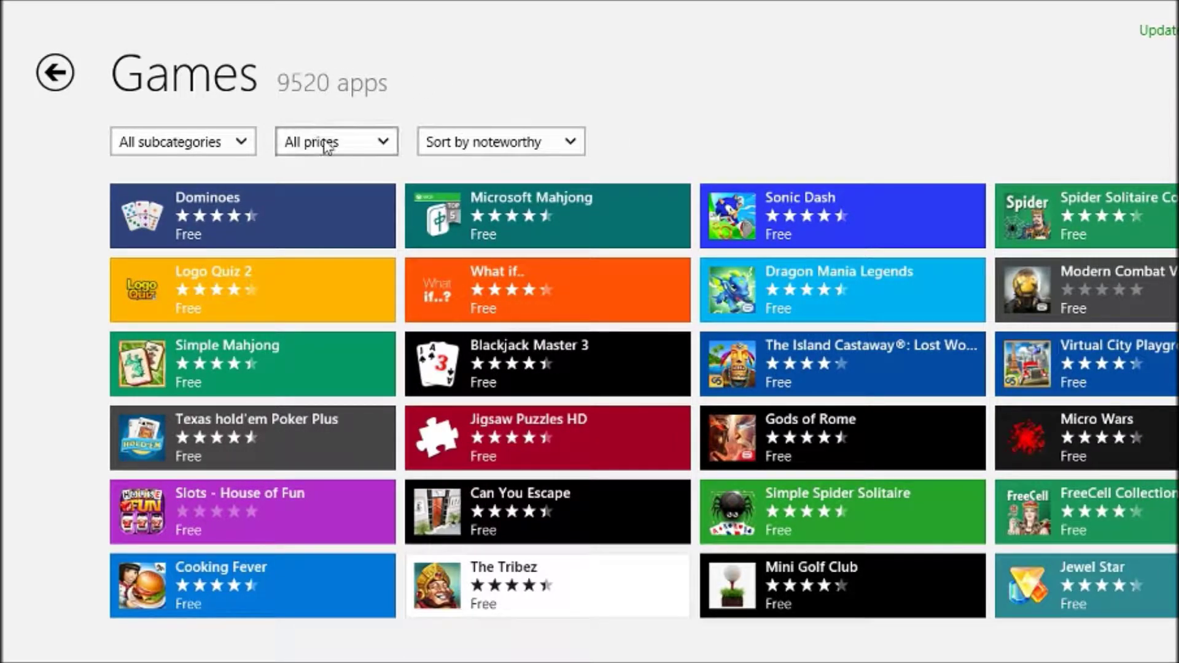
click(325, 148)
click(332, 176)
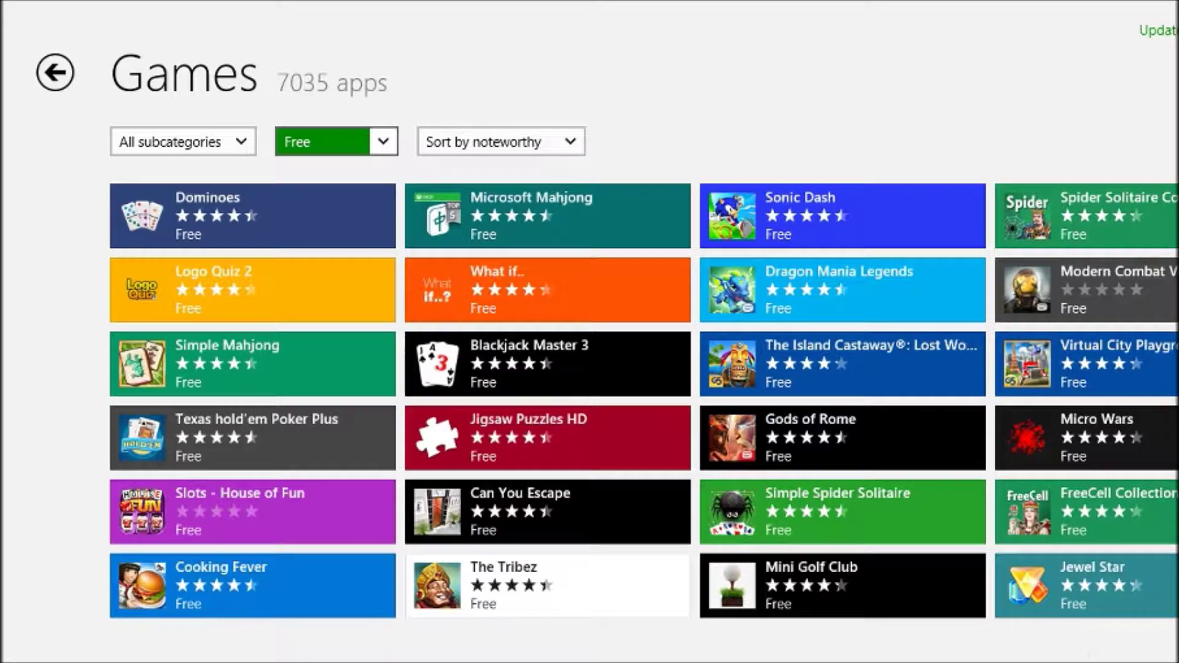
scroll(748, 359, down, 5)
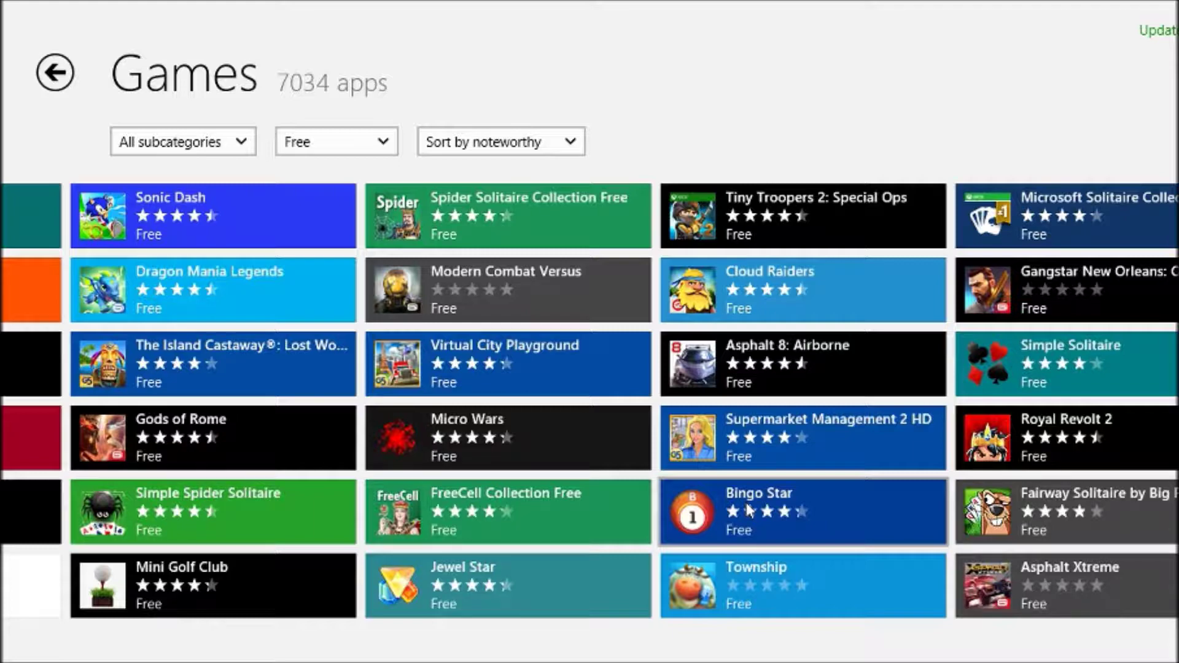
Open the Asphalt 8: Airborne page and browse its Overview, Details and Reviews tabs.
click(779, 371)
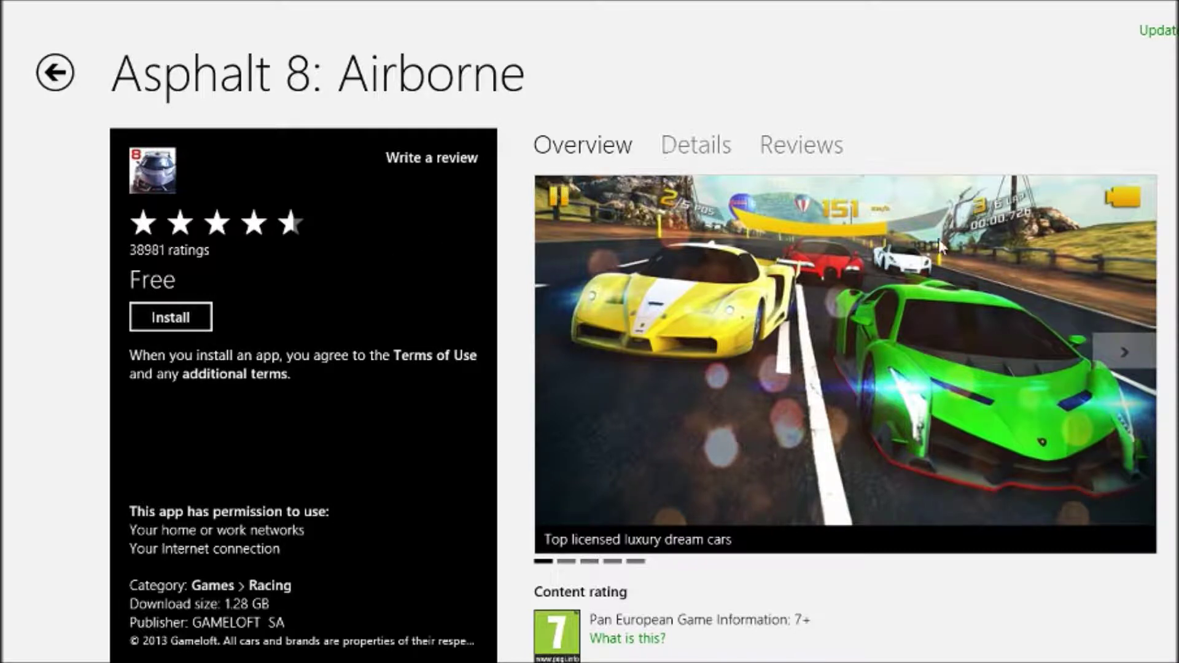
scroll(845, 418, down, 6)
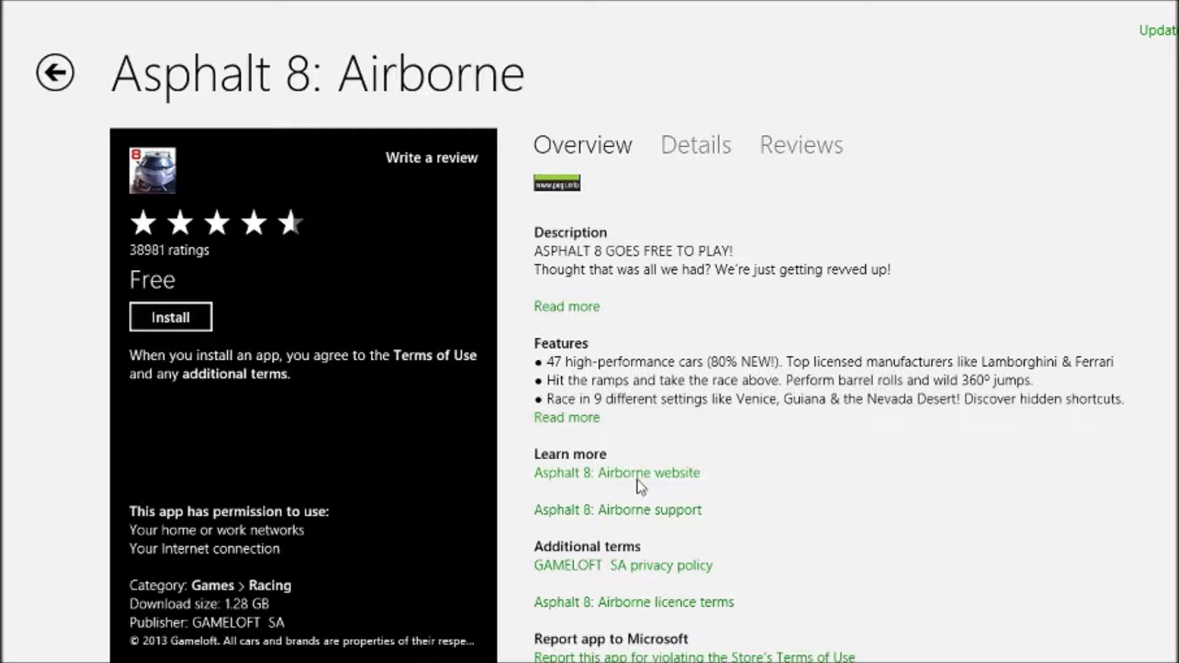
scroll(620, 165, up, 6)
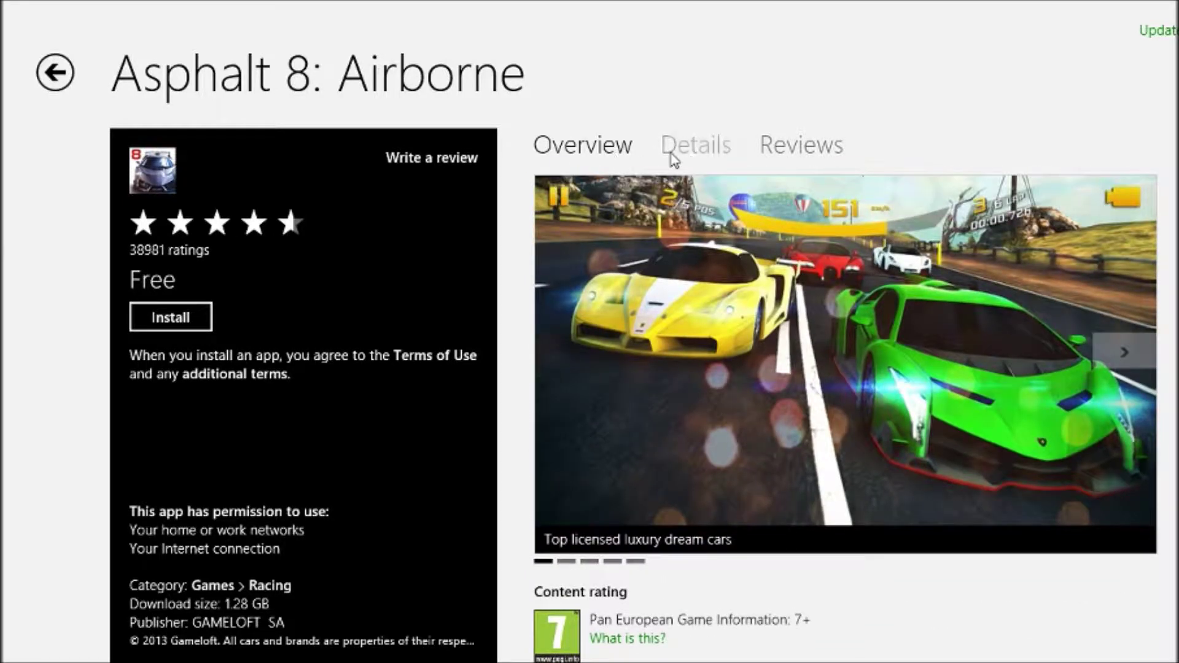
click(673, 147)
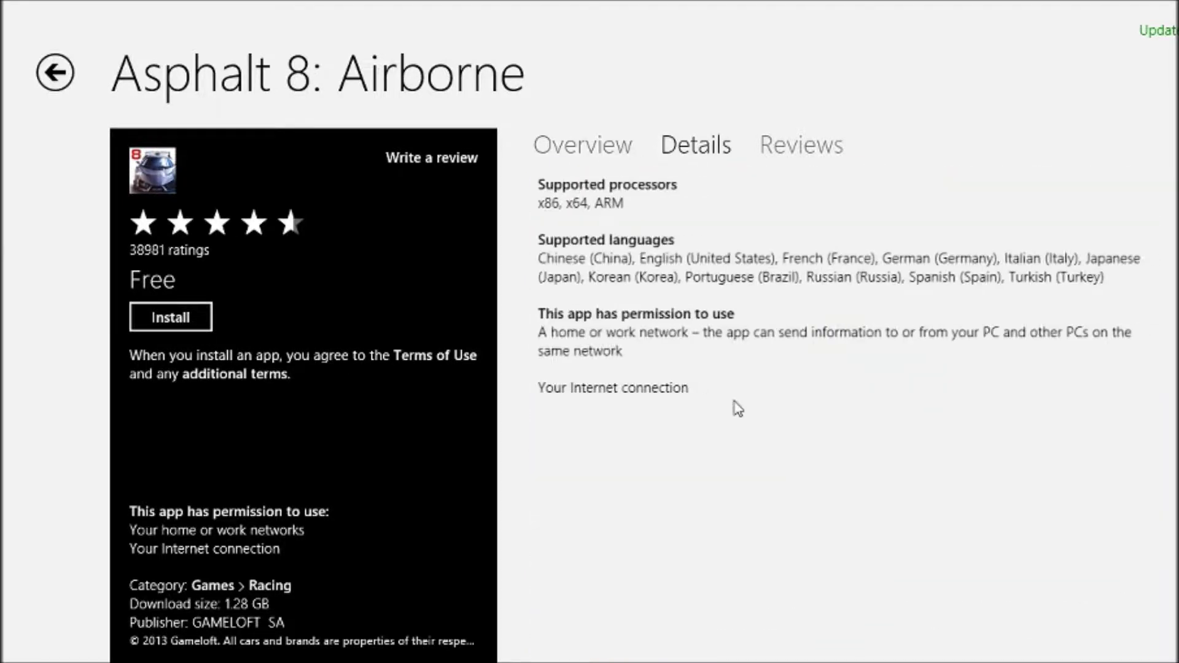
click(811, 150)
click(582, 153)
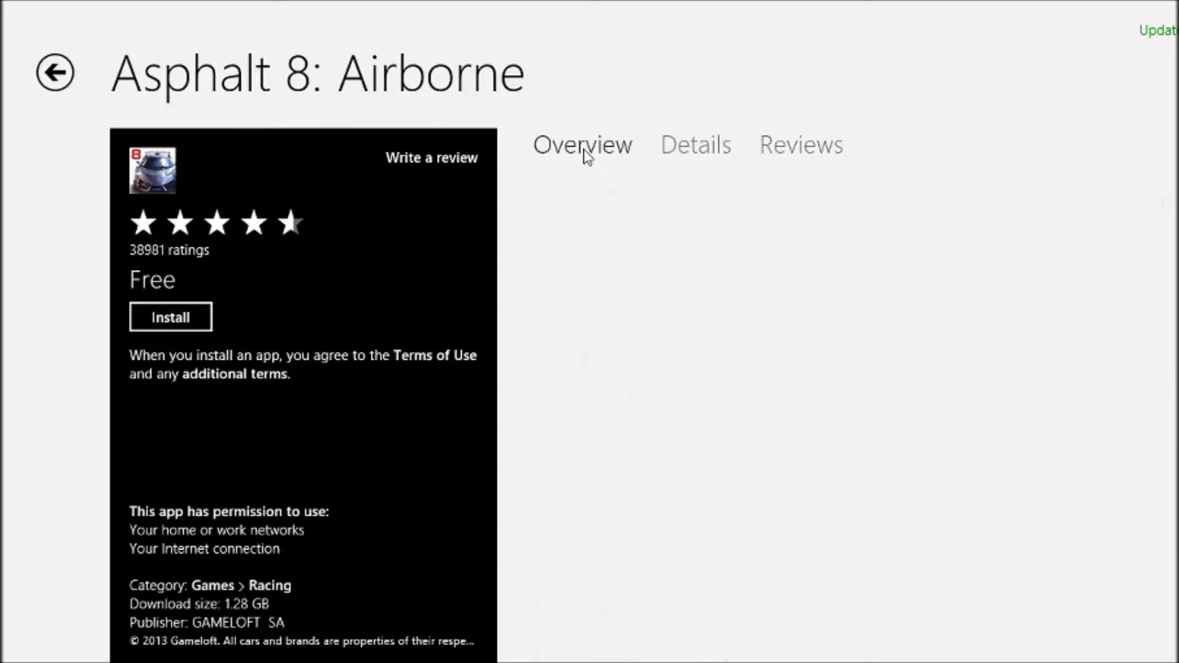
scroll(668, 359, down, 4)
scroll(661, 557, down, 4)
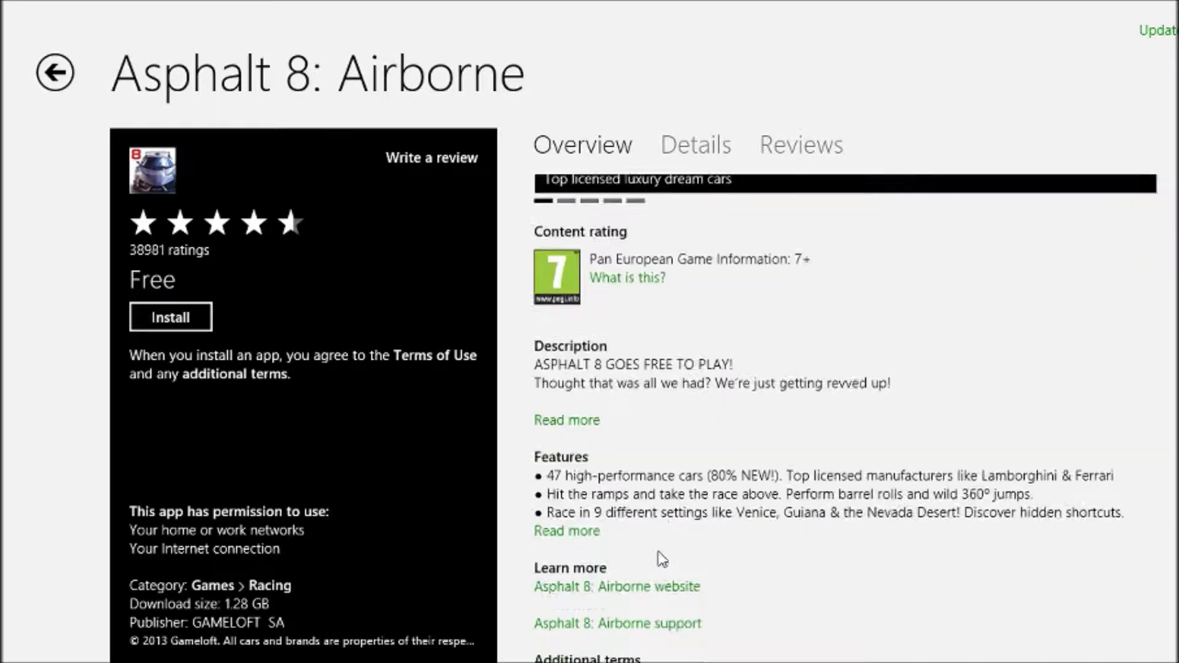
scroll(726, 392, up, 8)
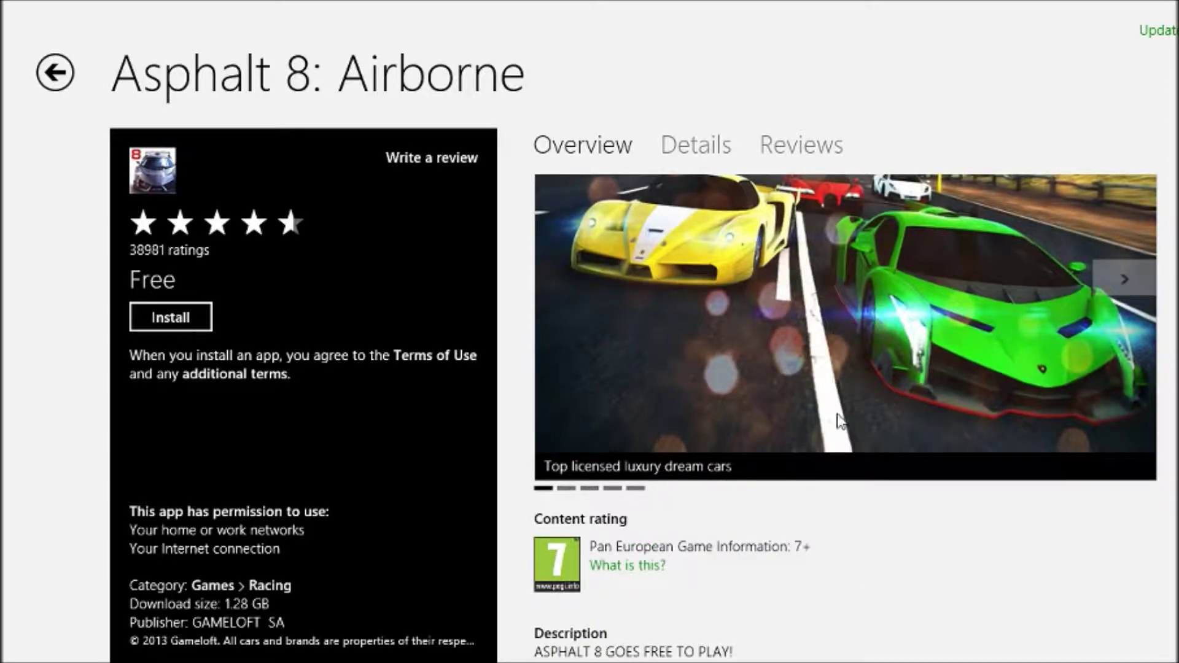
Advance through three screenshots, then start installing the free game.
click(1124, 280)
click(1124, 280)
click(1124, 282)
click(1125, 281)
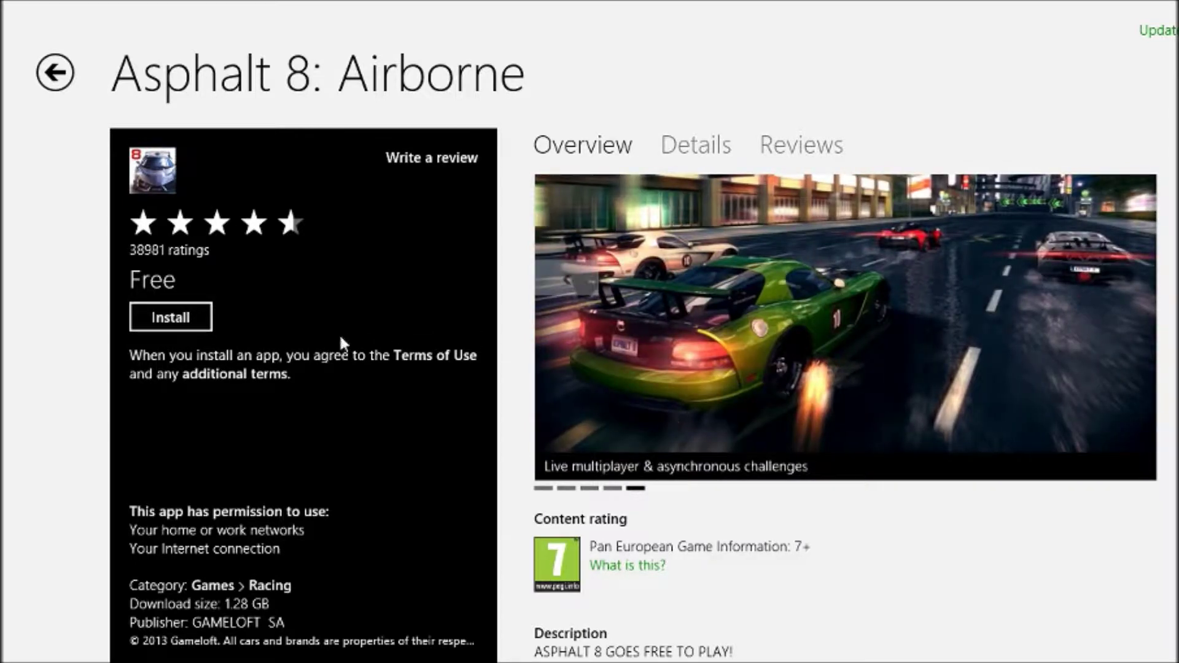
click(142, 318)
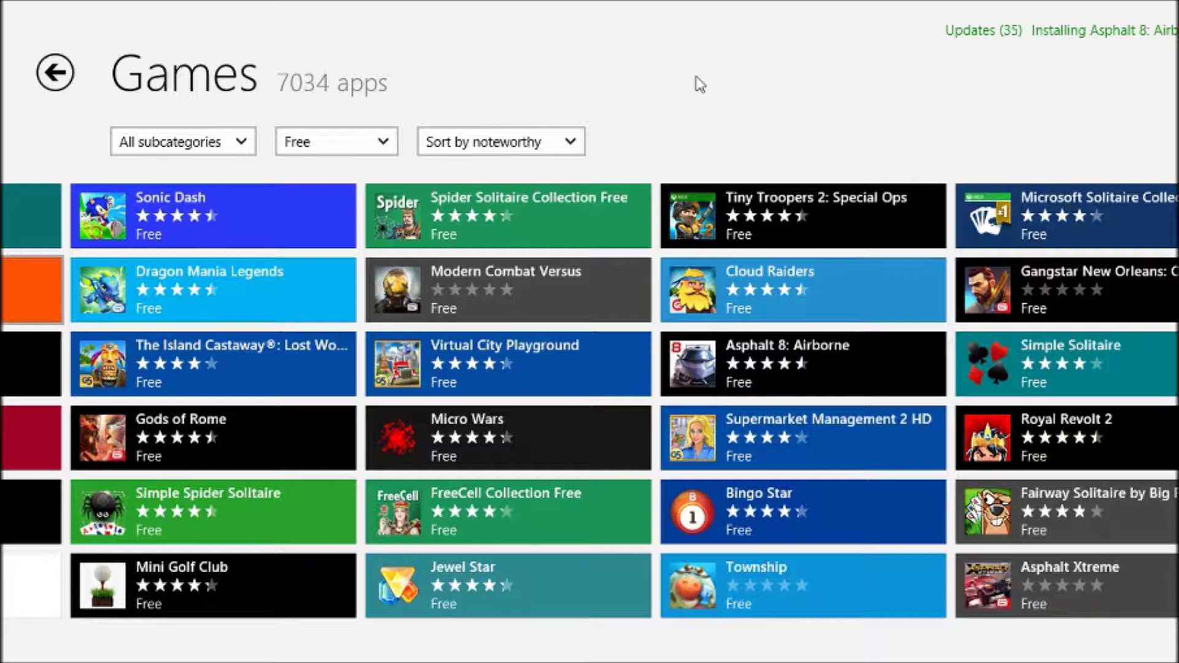
Track the Asphalt 8 download in Installing apps, then launch it from the installed notification.
click(1122, 32)
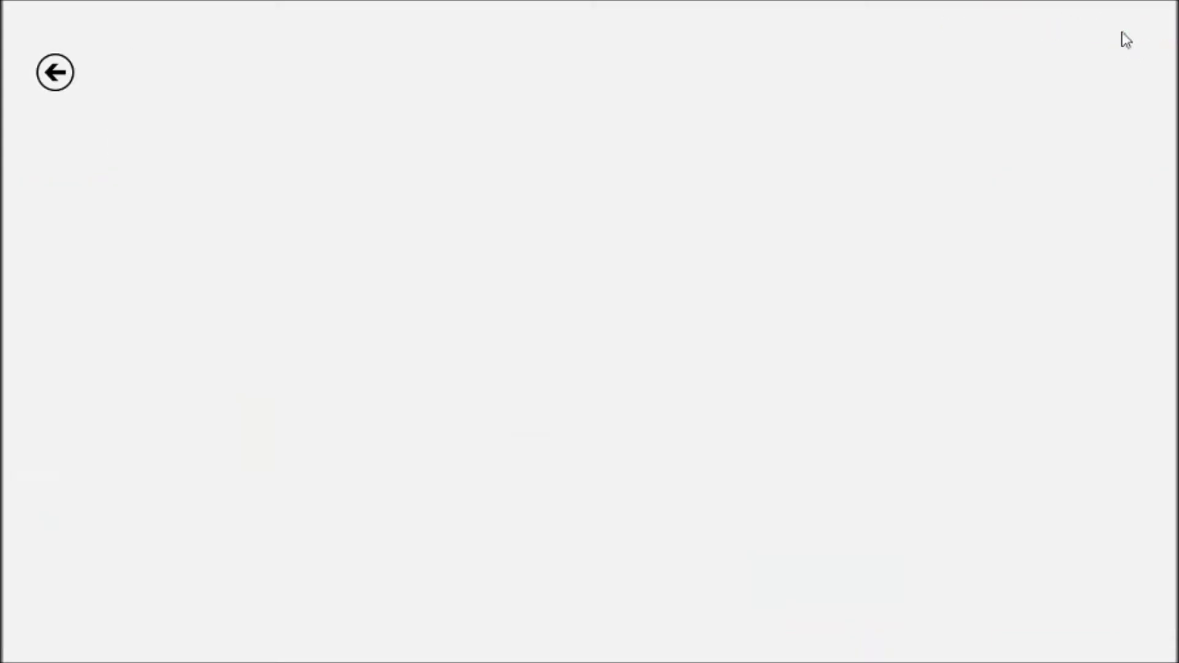
right_click(234, 185)
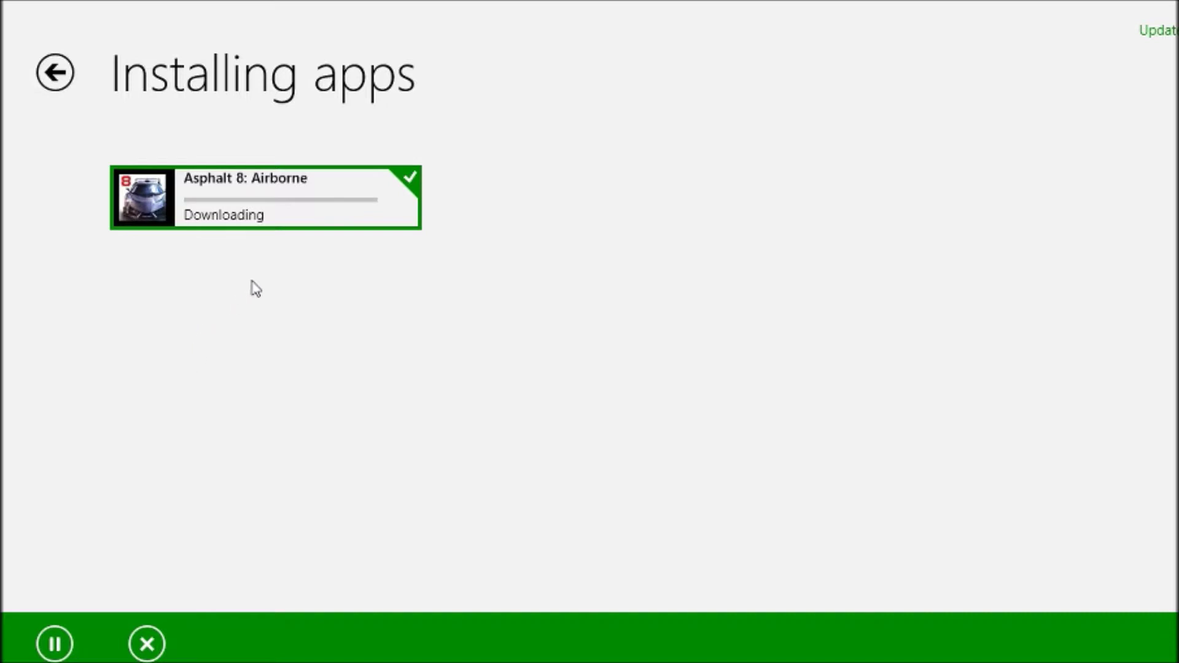
right_click(418, 225)
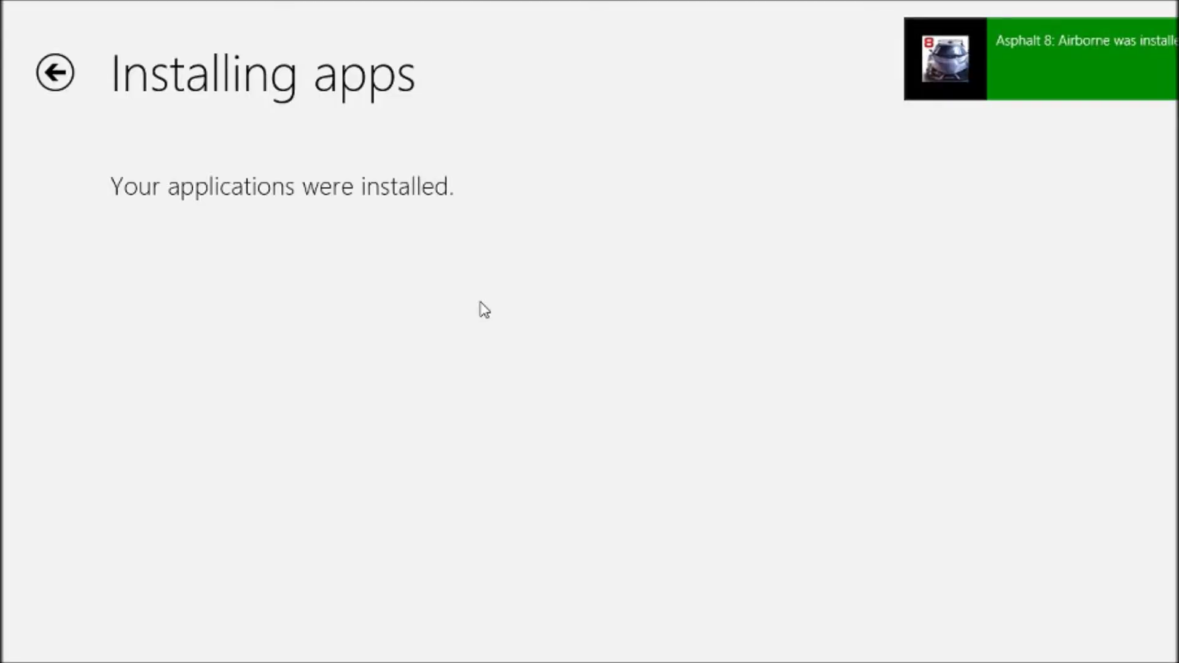
click(1122, 77)
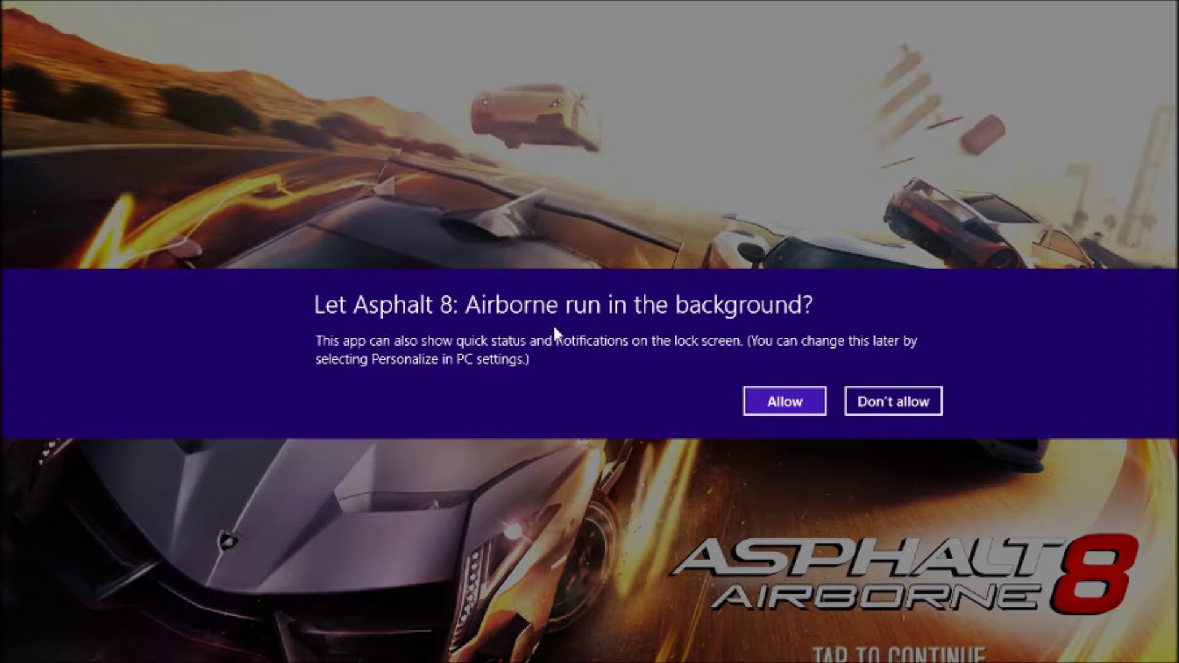
Choose Don't allow for background running, pass the title screen, and confirm Keep Local Data with YES.
click(900, 403)
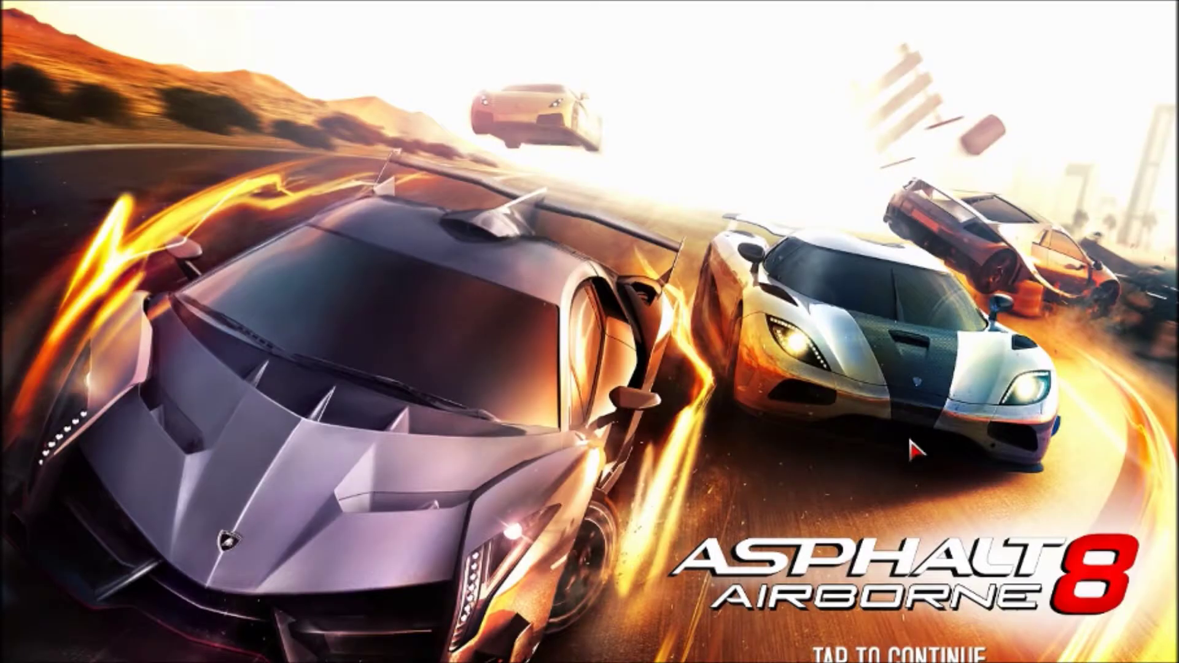
click(832, 447)
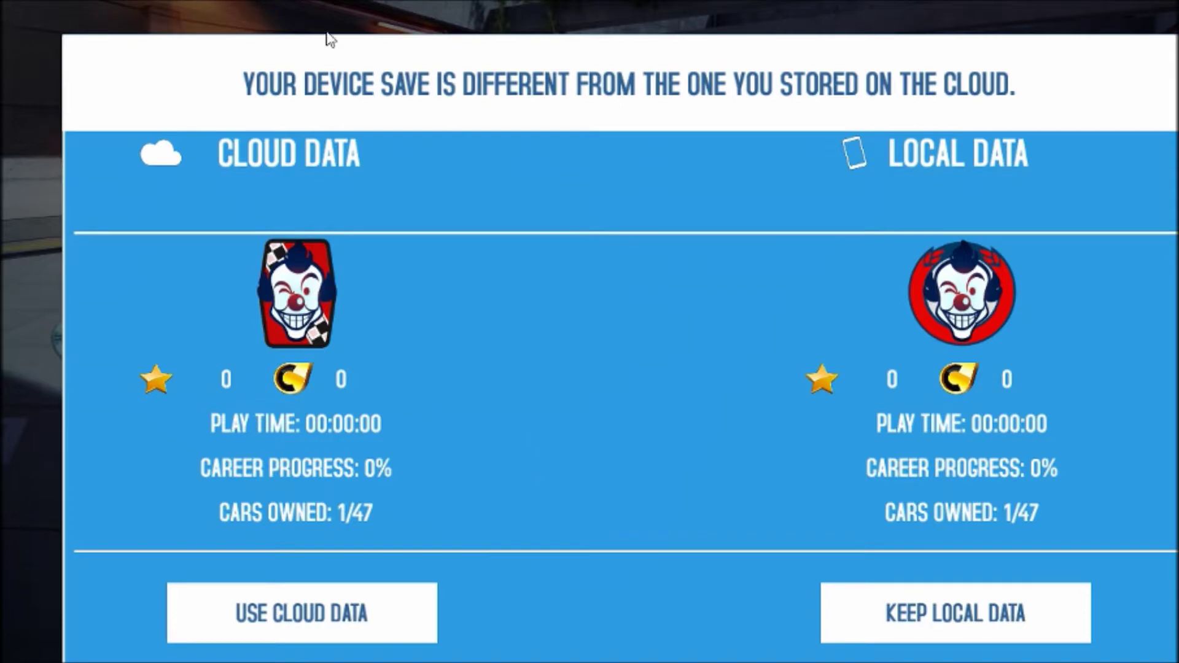
click(1070, 638)
click(794, 506)
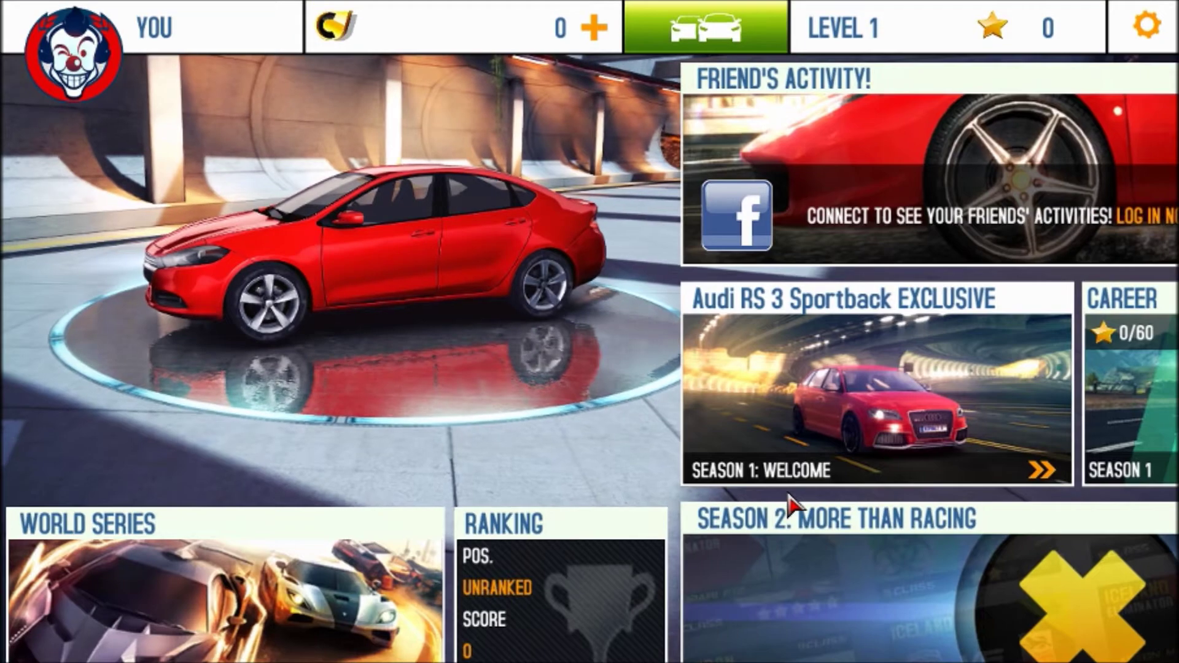